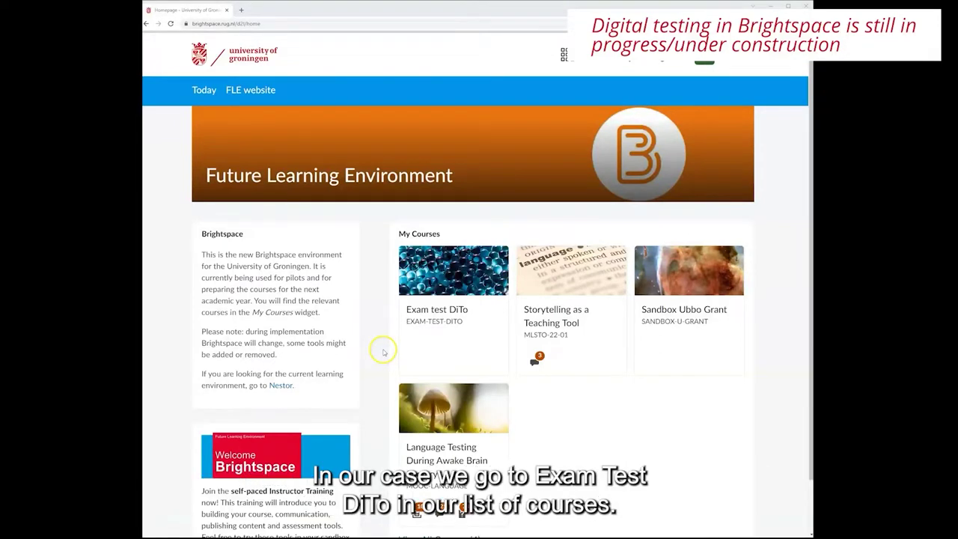
Open the content page of the Exam test DiTo course and view its Exam and Exam Essentials units.
click(450, 329)
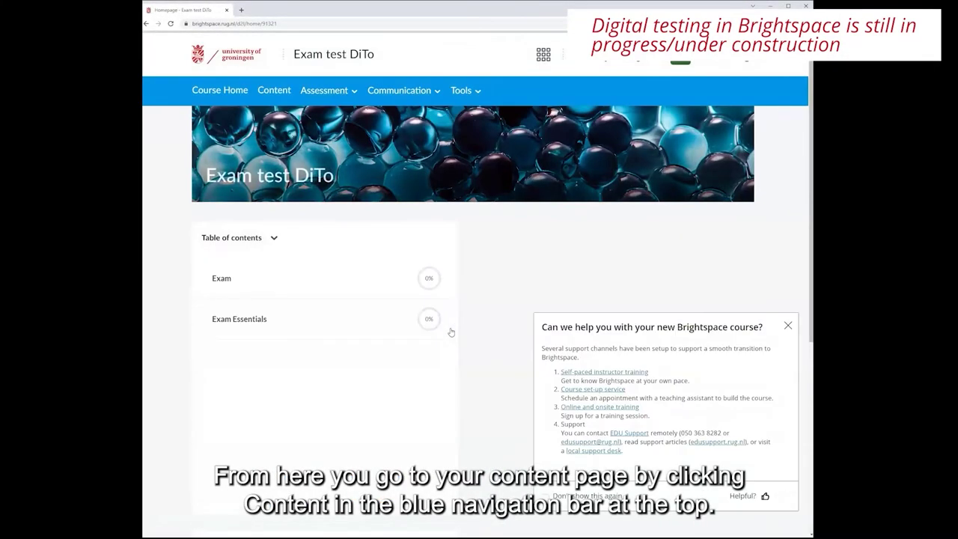
click(273, 90)
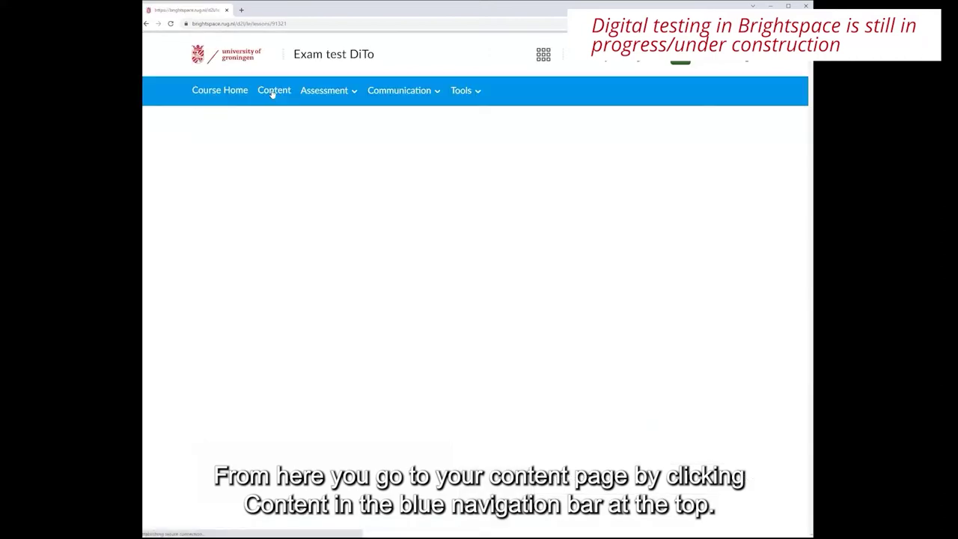
click(267, 174)
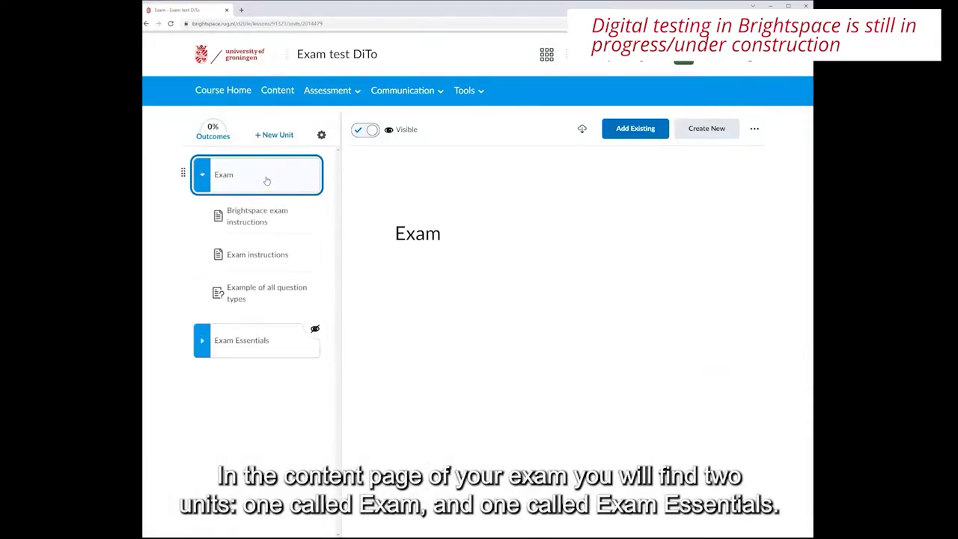
click(276, 344)
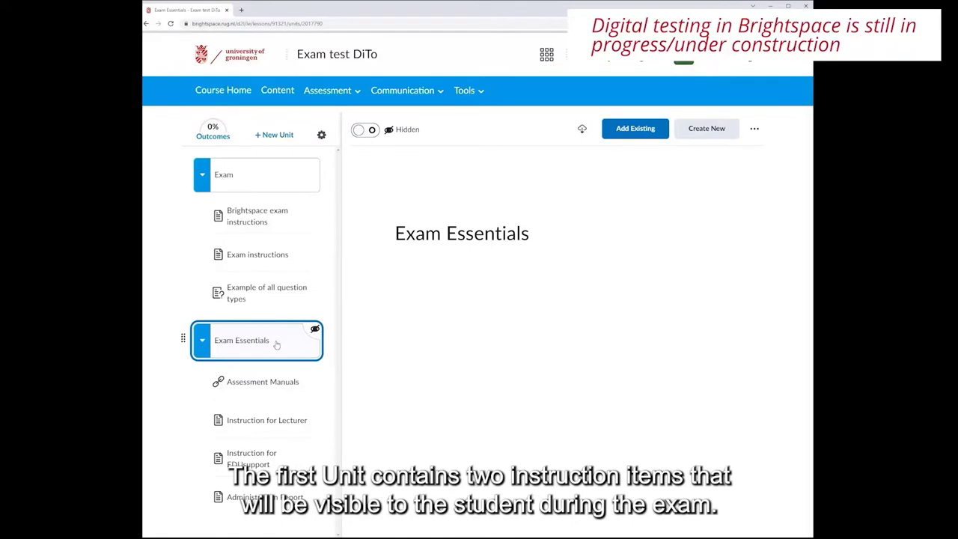
Create a new quiz in the Exam unit and name it "Title of the quiz".
click(270, 181)
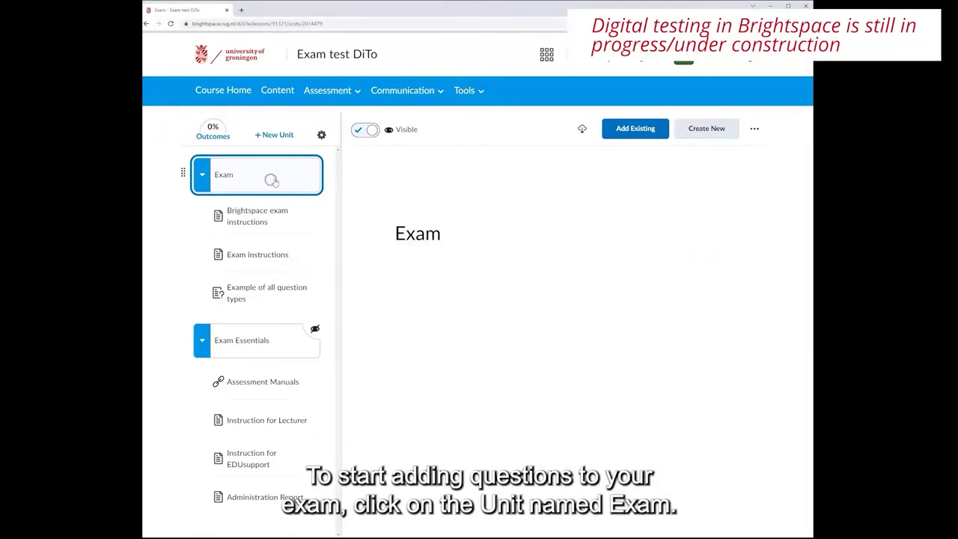
click(705, 133)
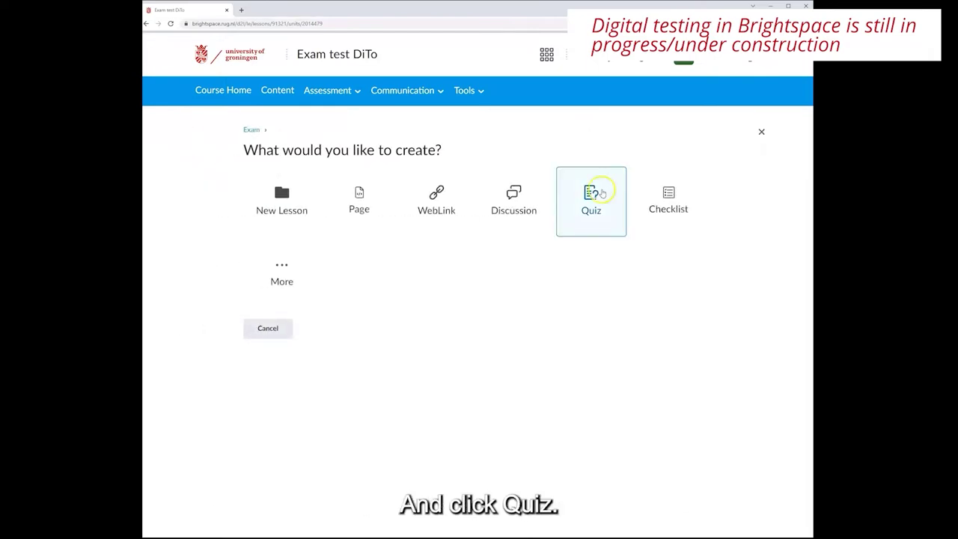
click(602, 193)
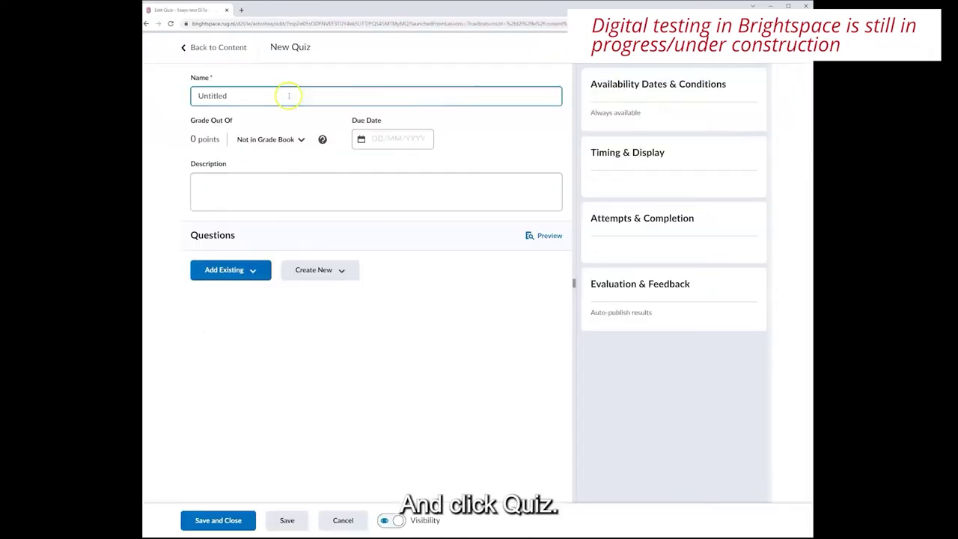
double_click(250, 96)
text(Ti)
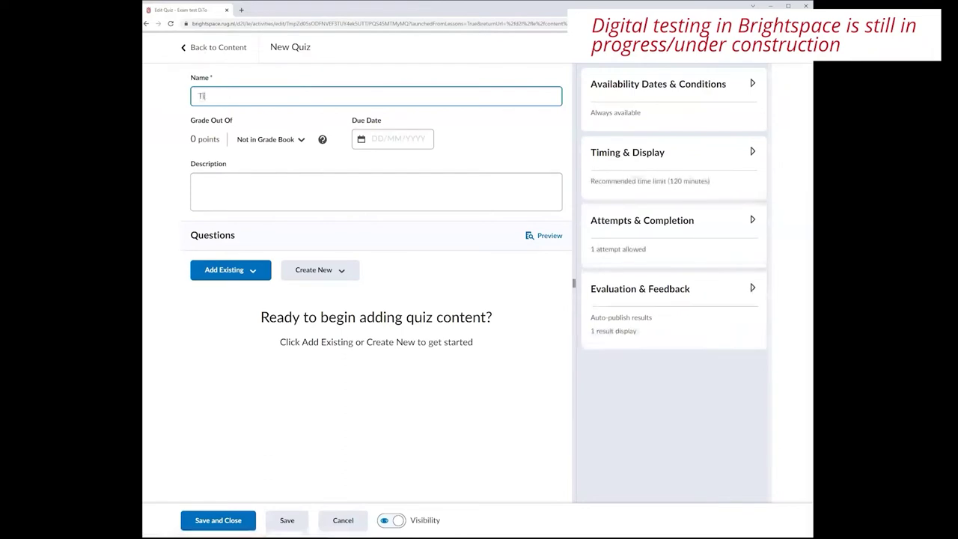
text(tle of the quiz)
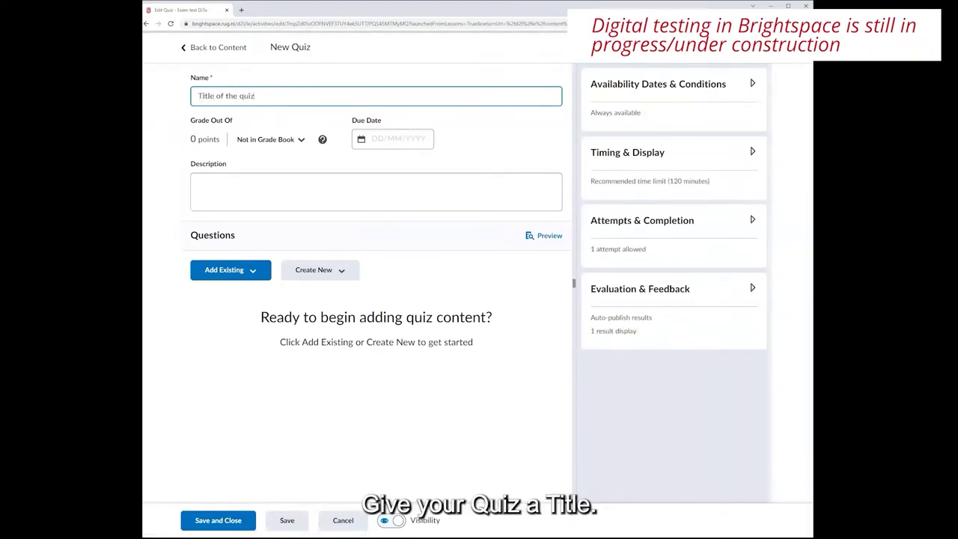
Add a new multiple choice question whose text asks for the correct six types into which scientists group animals.
click(341, 270)
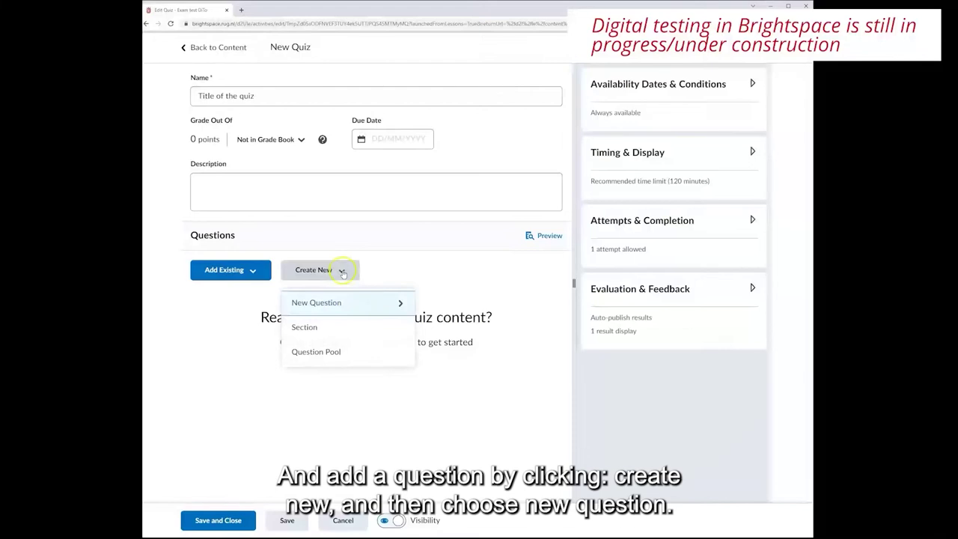
click(373, 310)
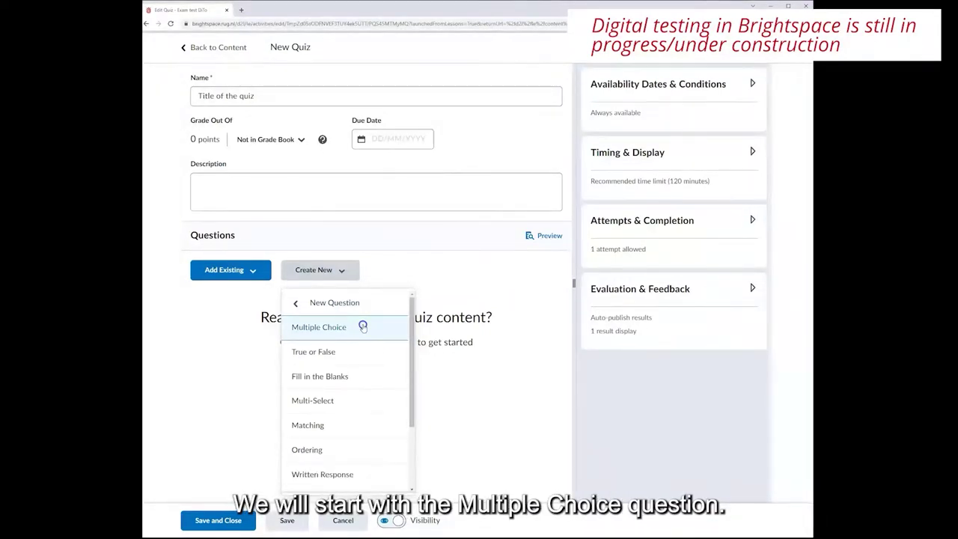
click(363, 328)
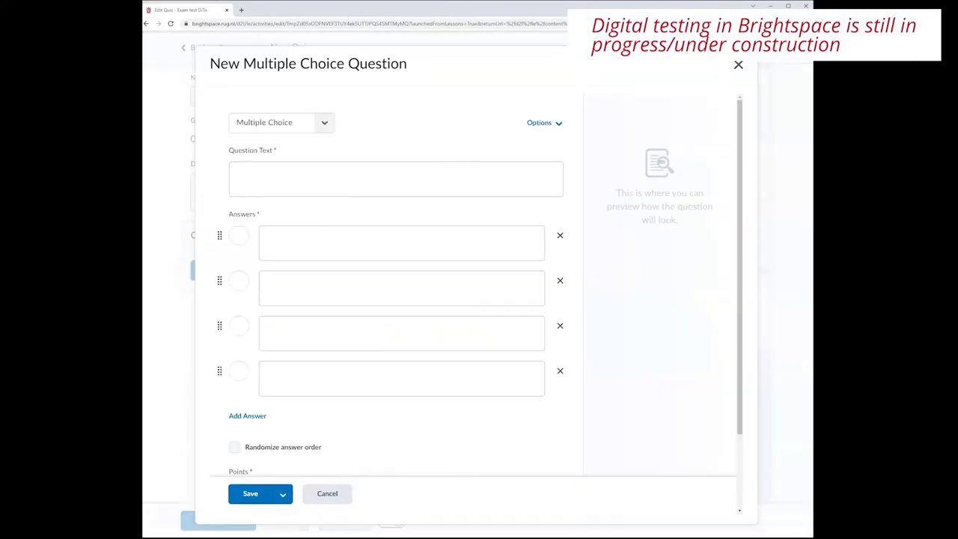
click(253, 176)
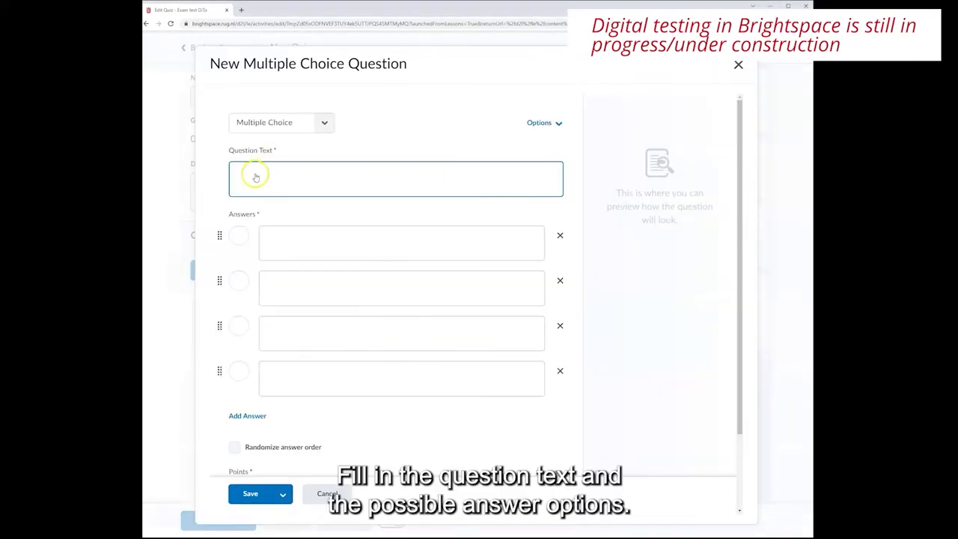
text(This is an example of a multiple choice question. Scientists sort the different types of animals in the world into categories based on certain characteristics. Animals are generally grouped into six types of animals. What are the correct types?)
Enter the first two answers, "Mammals, Birds, Reptiles, Amphibians, Invertebrates, Fish" and "Mammals, Birds, Reptiles, Amphibians, Vertebrates".
click(343, 278)
text(Mammals, Birds, Reptiles, Amphibians, Invertebrates, Fish)
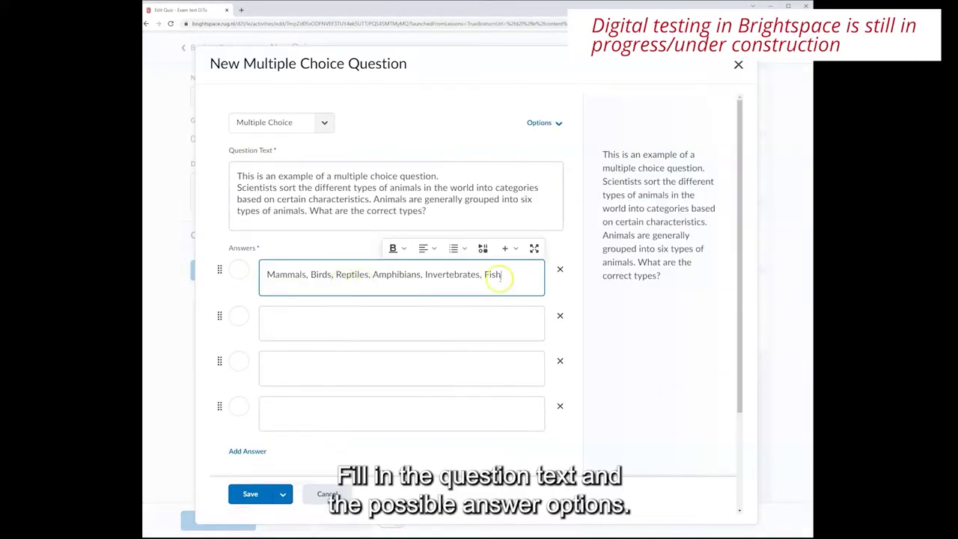
click(384, 324)
text(Mammals, Birds, Reptiles, Amphibians, Vertebrates)
Enter the third and fourth answers, "Mammalia, Birds, Reptiles, Amphibians, Invertebrates, Fish" and "Mammalia, Birds, Reptiles, Amphibians, Vertebrates, Fish".
click(471, 373)
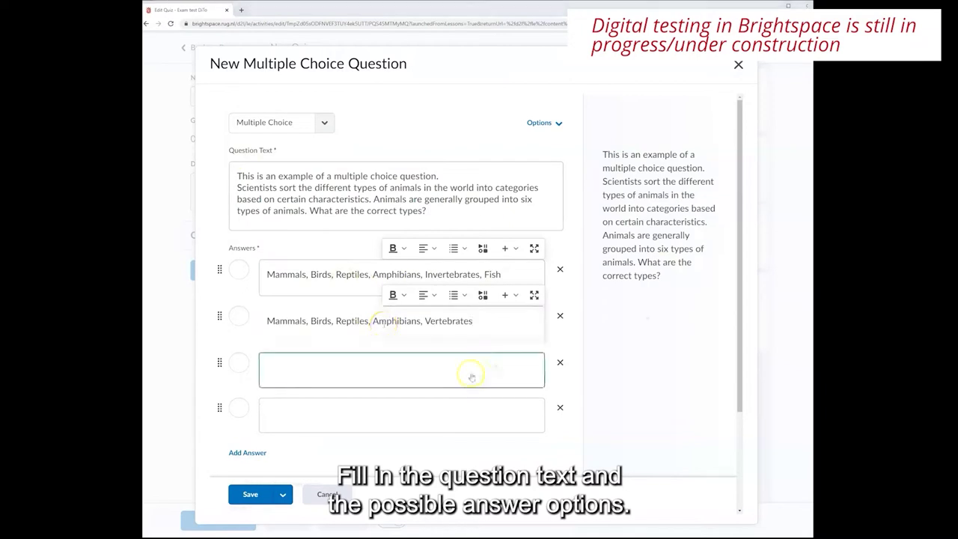
text(Mammalia, Birds, Reptiles, Amphibians, Invertebrates, Fish)
click(364, 419)
text(Mammalia, Birds, Reptiles, Amphibians, Vertebrates, Fish)
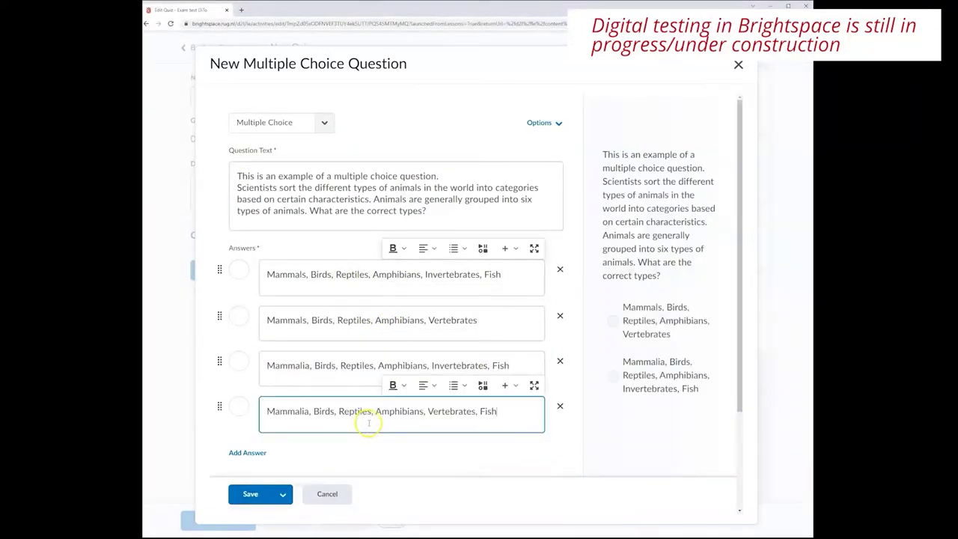
Mark the first answer as the correct one and save the multiple choice question.
click(239, 270)
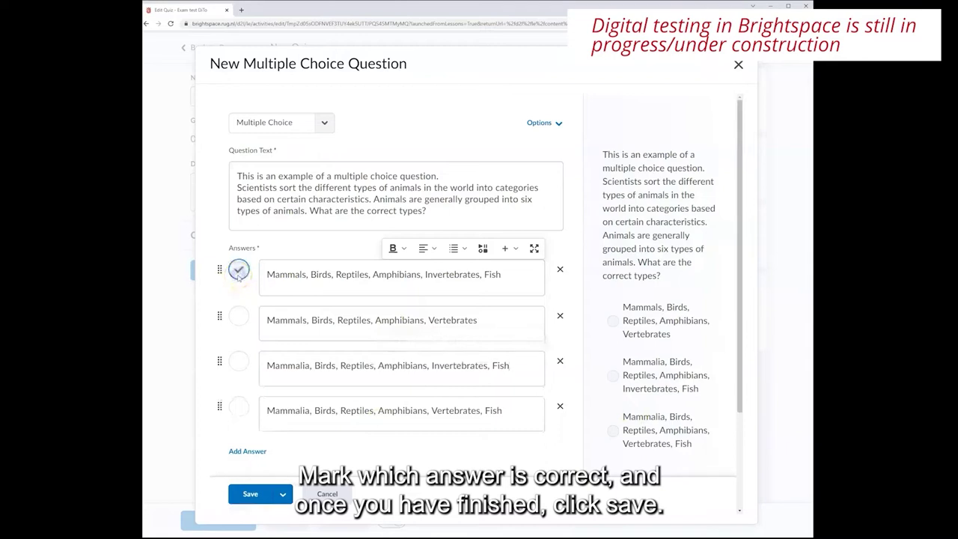
click(251, 494)
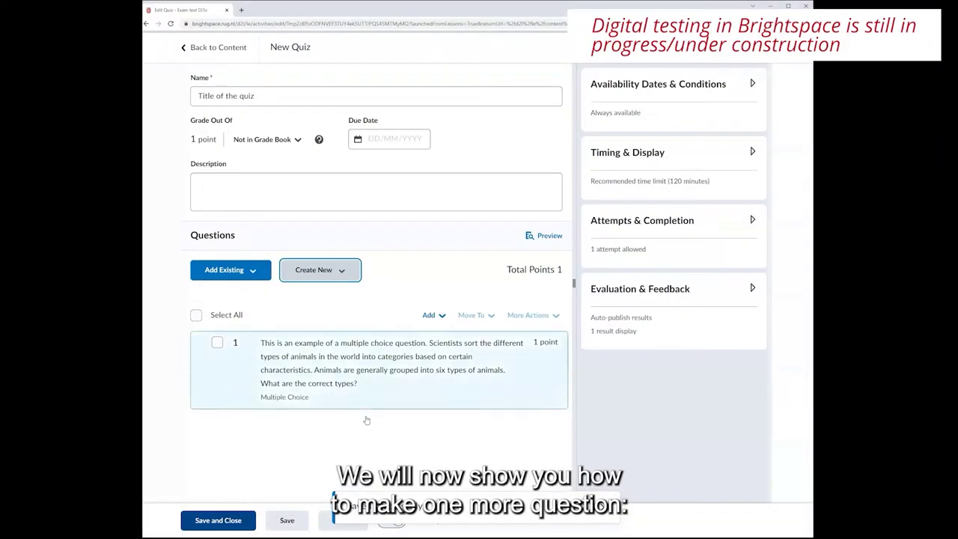
Add a new written response question asking for the eight phyla of invertebrates alive today and their characteristics.
click(341, 270)
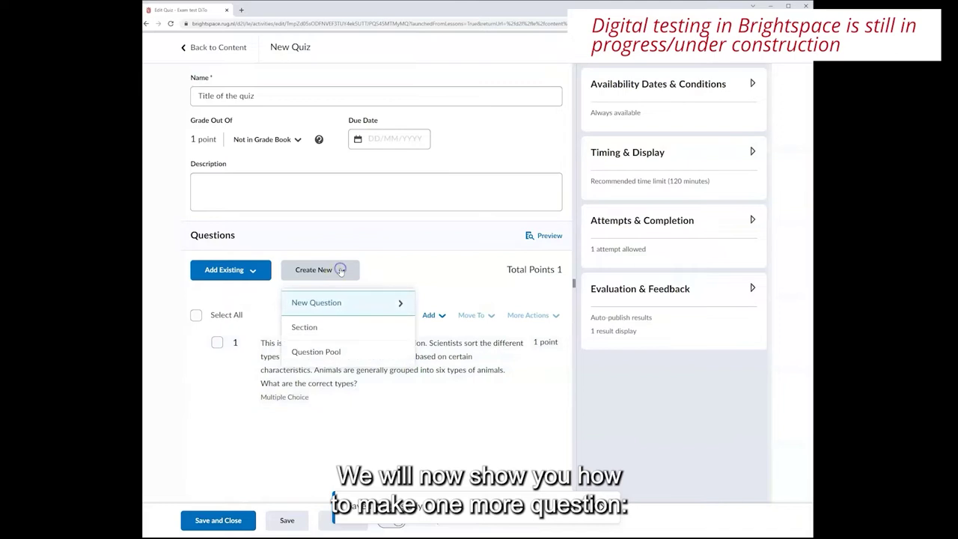
click(348, 303)
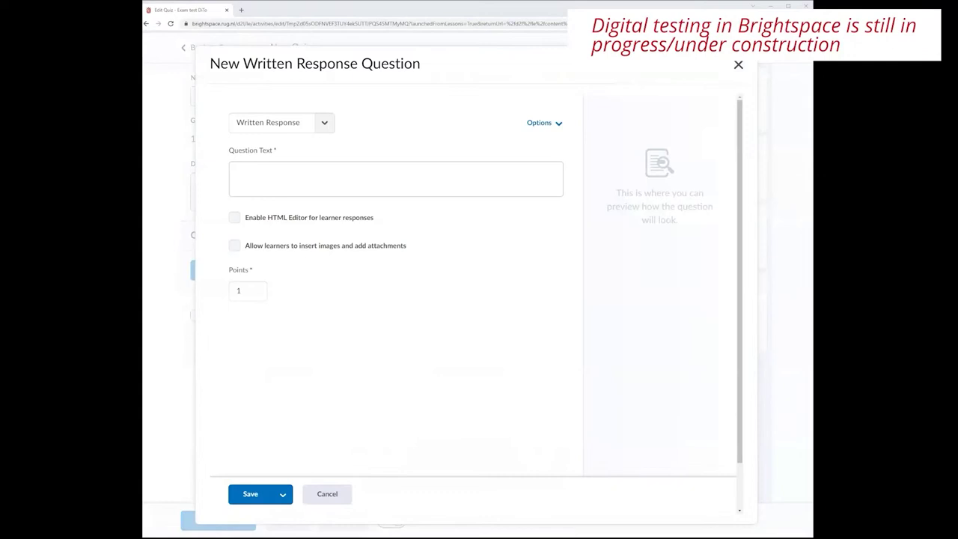
click(262, 171)
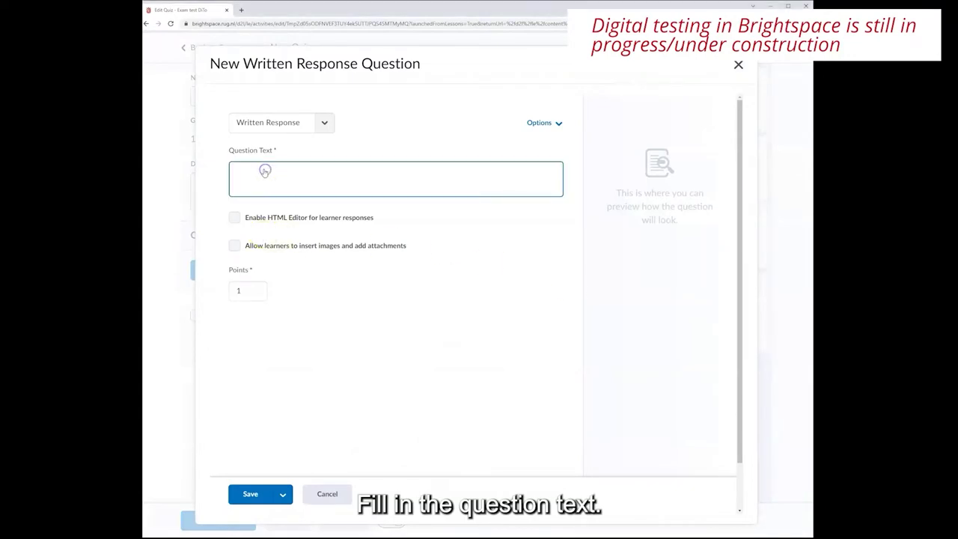
text(This is an example of a written question, students can type their answers. What are the eight phyla of invertebrates that are alive today? And name their characteristics:)
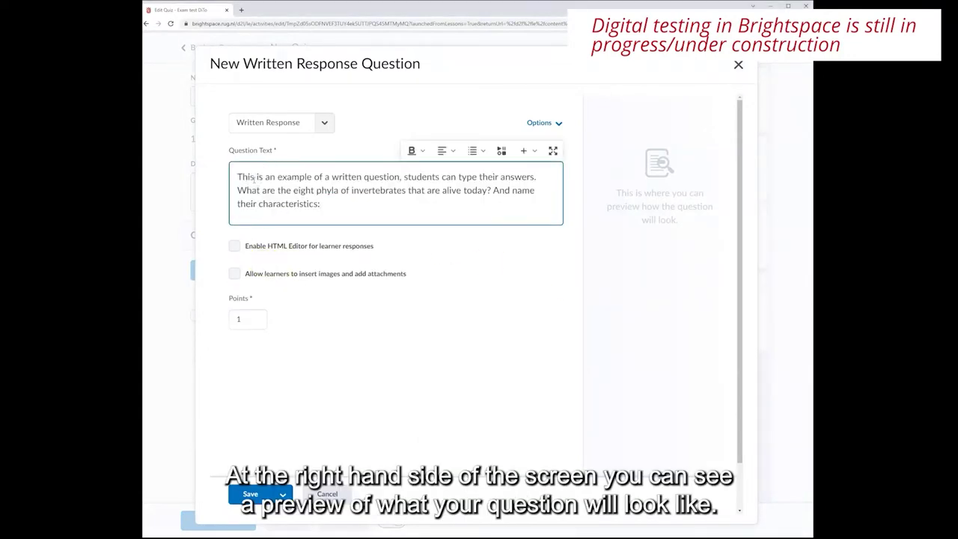
click(390, 233)
click(413, 210)
click(413, 233)
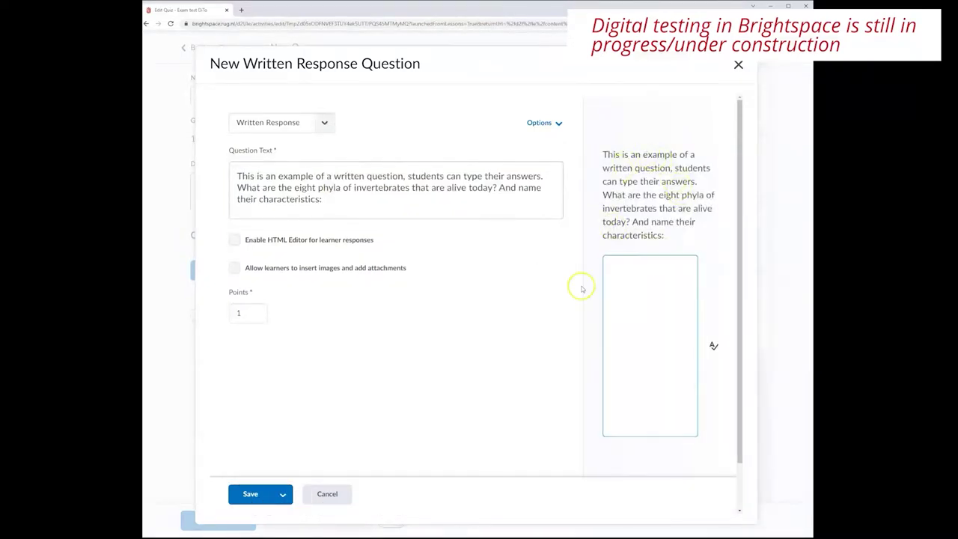
Set the written response question's points to 3 and save the question.
double_click(239, 315)
text(3)
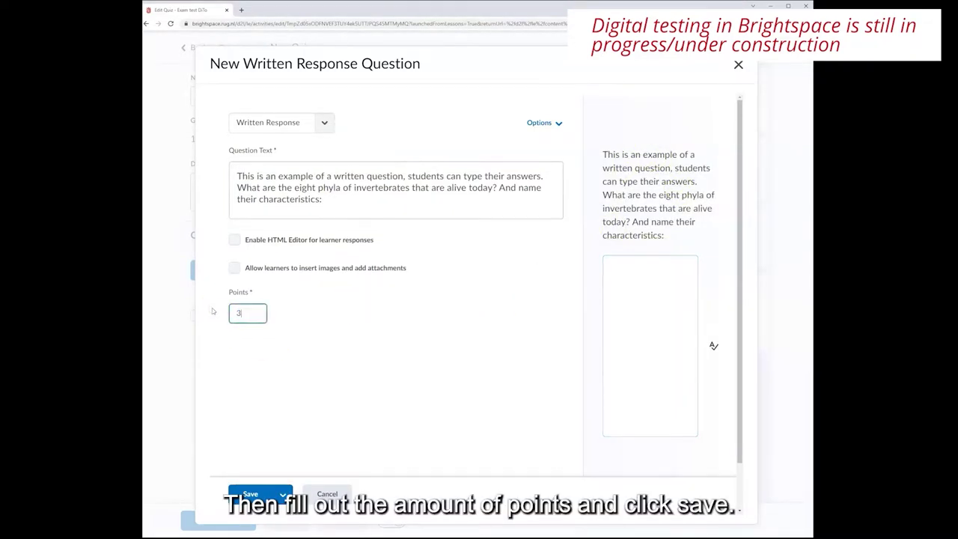
click(251, 495)
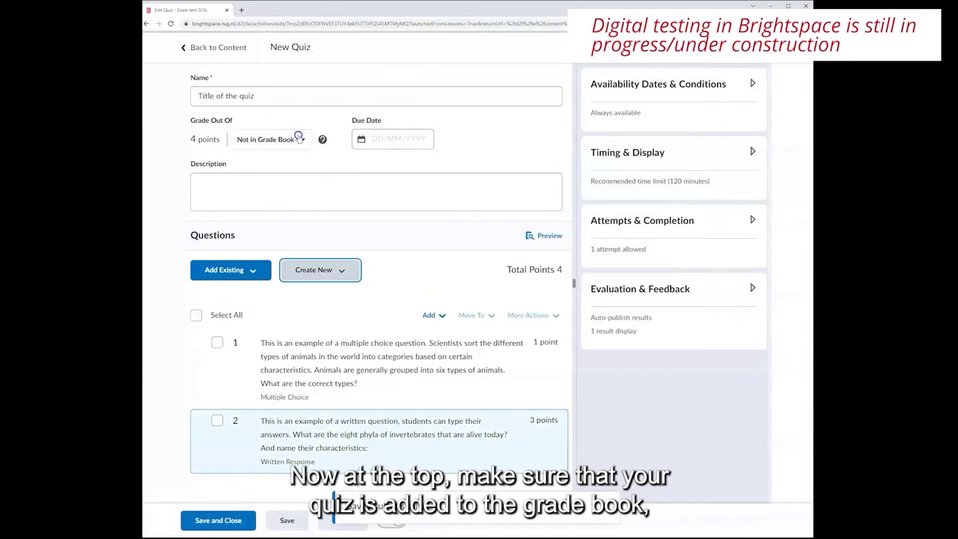
Add the quiz to the grade book and turn off displaying the attempt grade to learners.
click(298, 138)
click(305, 196)
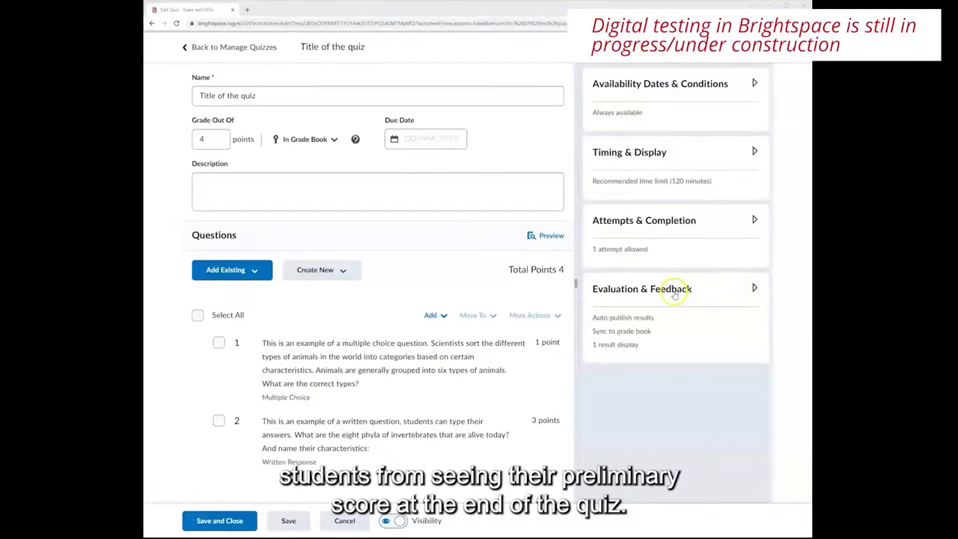
click(674, 292)
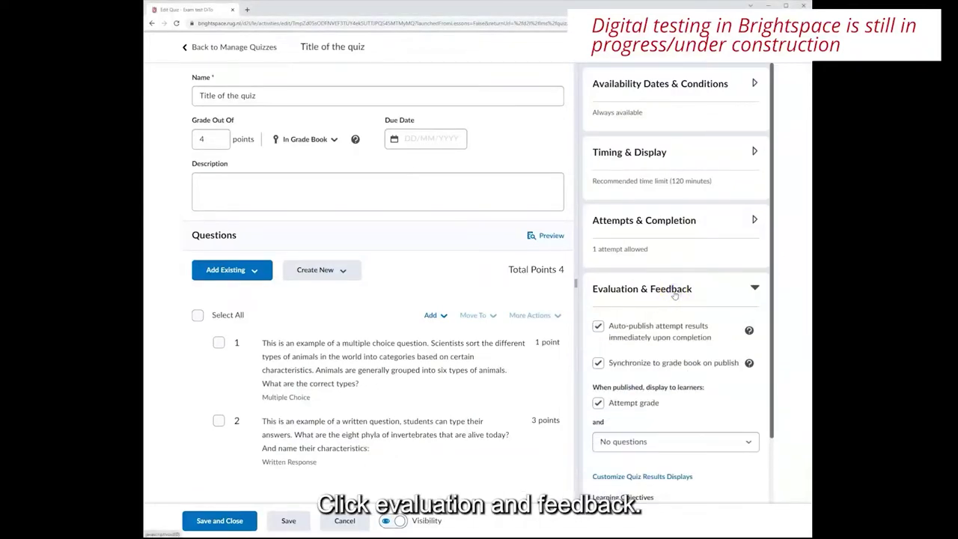
click(598, 403)
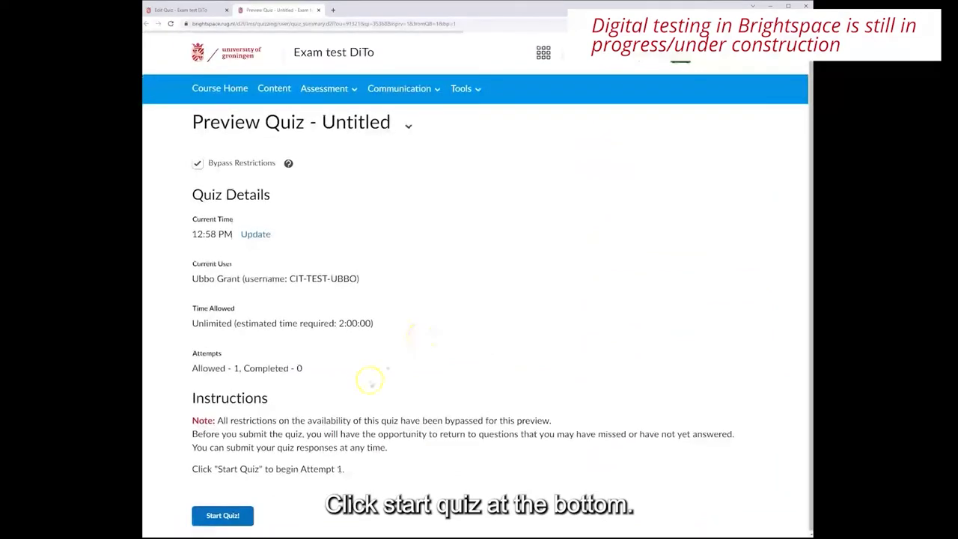
Start the quiz preview, choose "Mammals, Birds, Reptiles, Amphibians, Invertebrates, Fish" for question 1 and answer question 2 with "Example answer".
scroll(370, 381, down, 1)
click(228, 523)
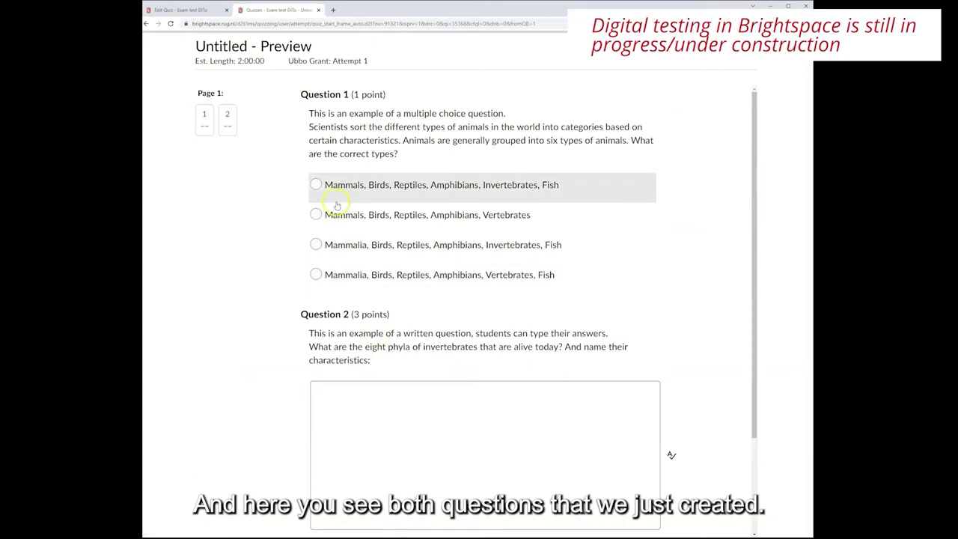
click(316, 184)
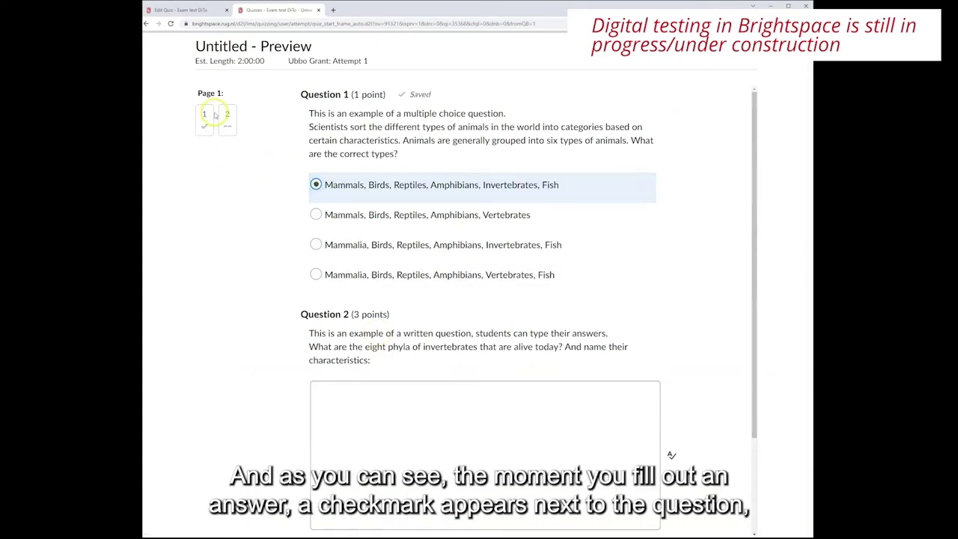
click(359, 392)
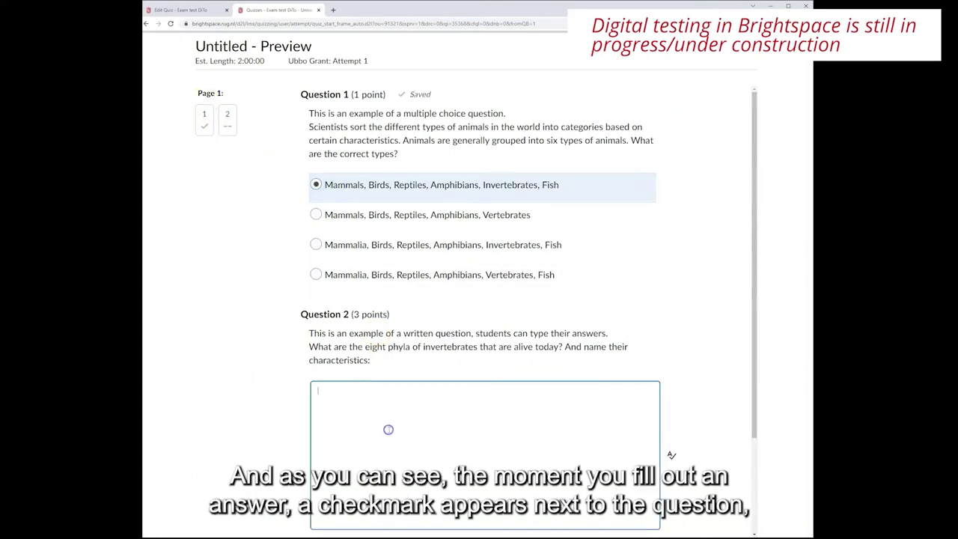
text(Example answer)
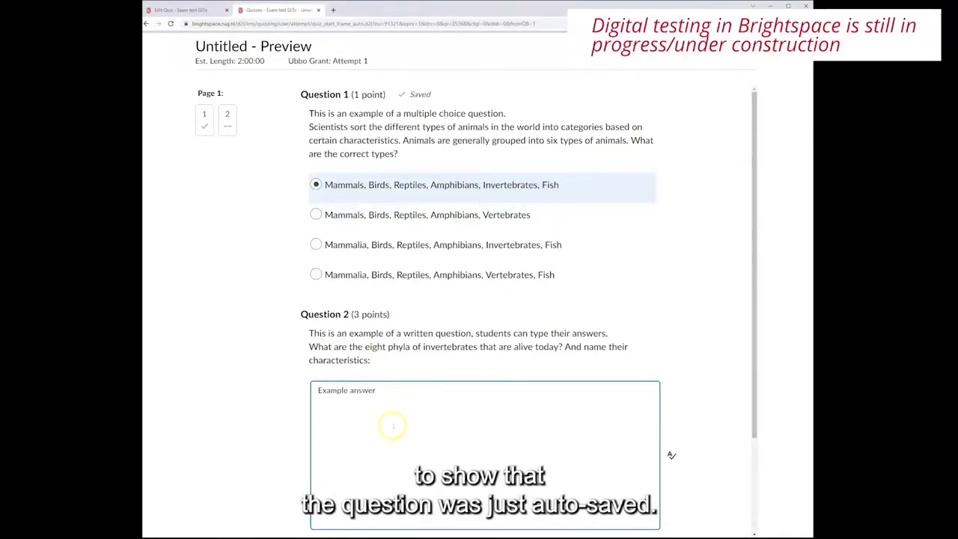
Submit the preview attempt of the quiz and go on to its submissions overview.
scroll(391, 426, down, 2)
click(365, 471)
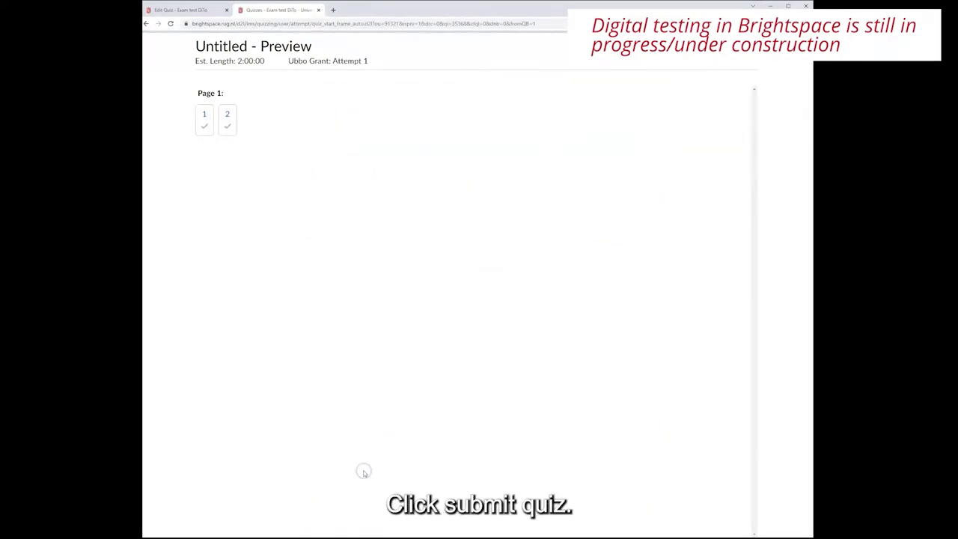
click(322, 222)
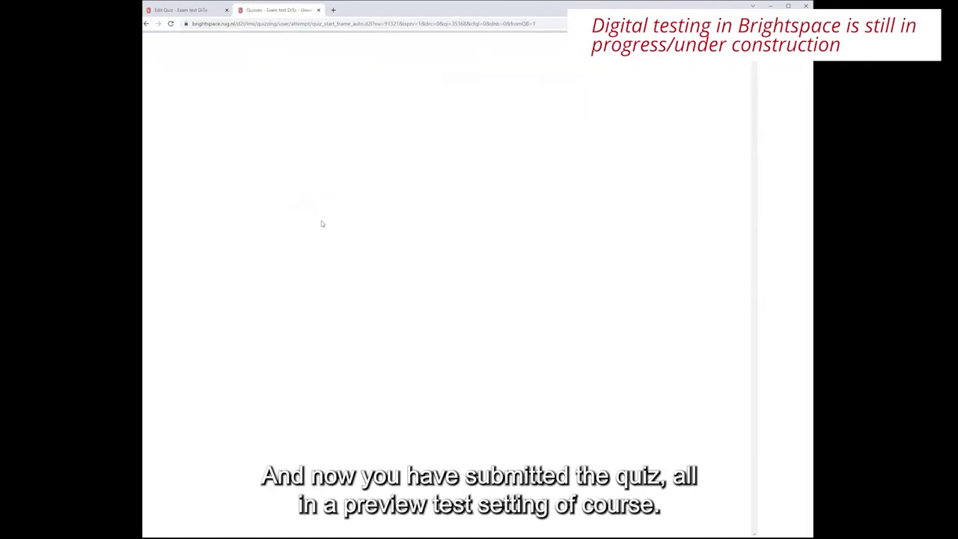
click(229, 274)
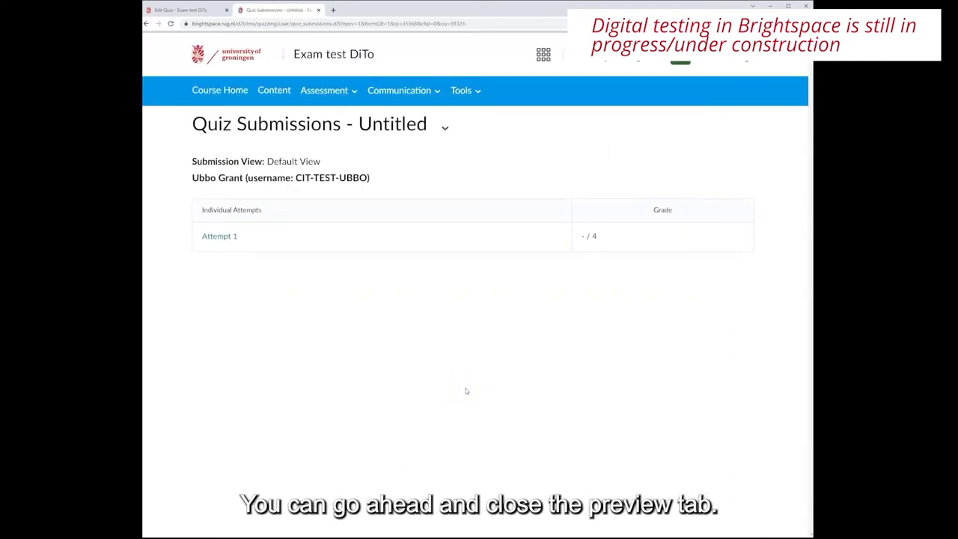
Close the quiz preview and save and close the quiz named "Title of the quiz".
click(318, 11)
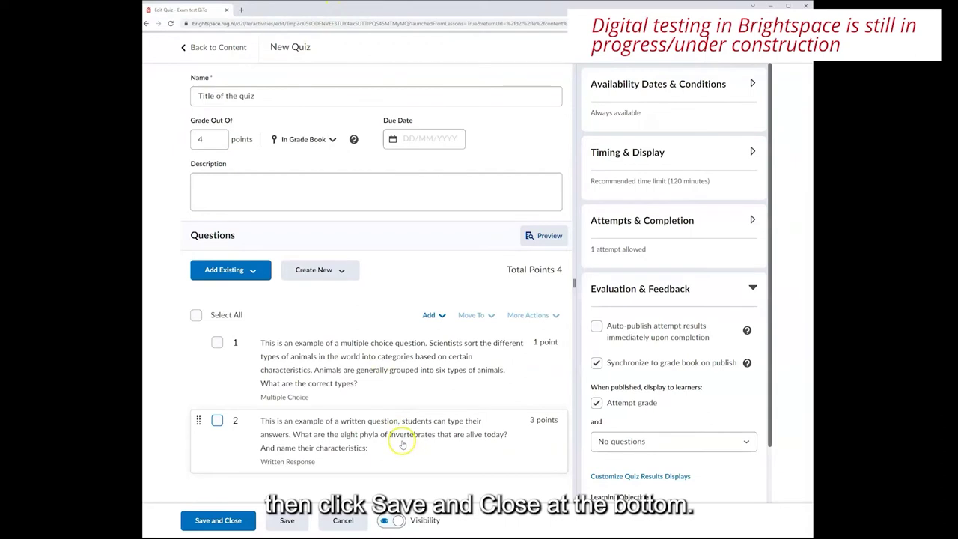
click(233, 522)
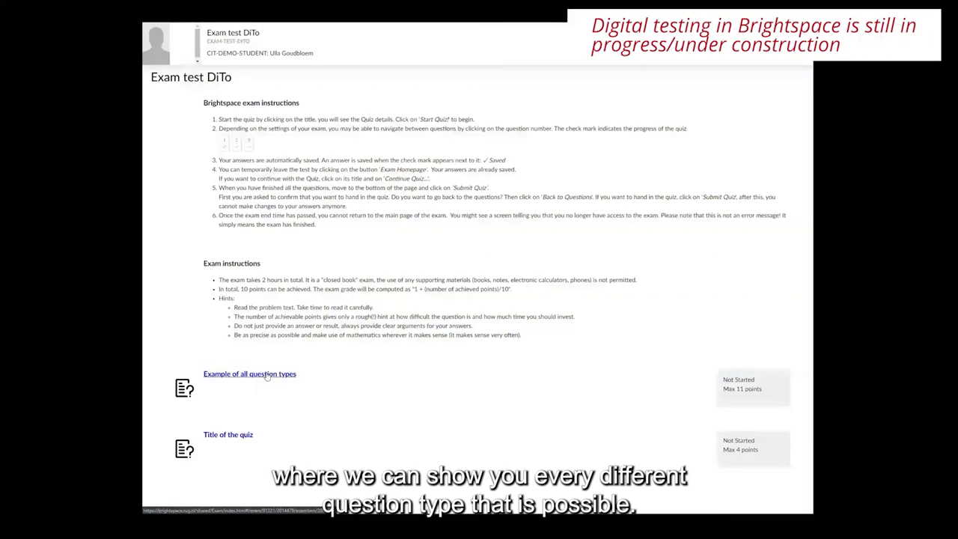
Start the "Example of all question types" quiz as a student and answer True for question 1, Optie 2 for question 2 and a for question 3.
click(266, 375)
click(290, 408)
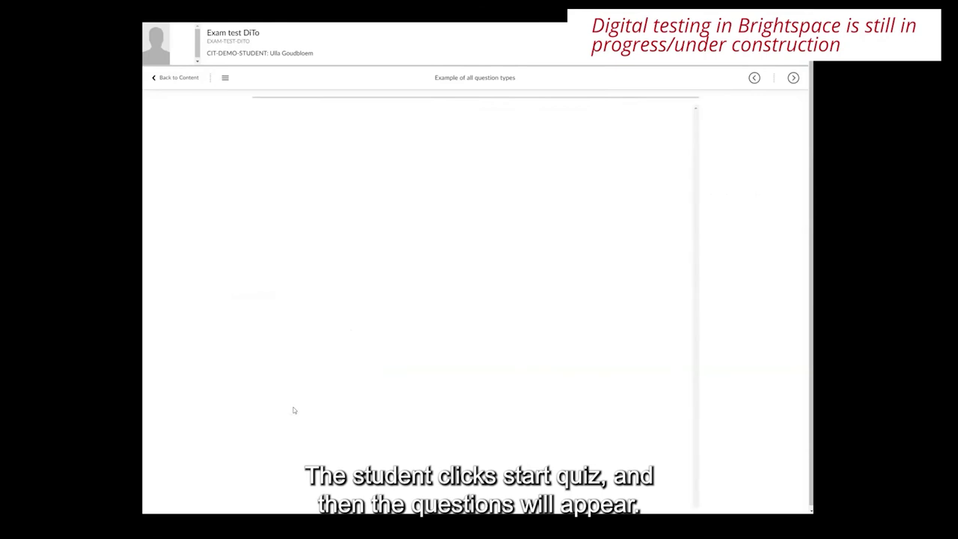
click(374, 185)
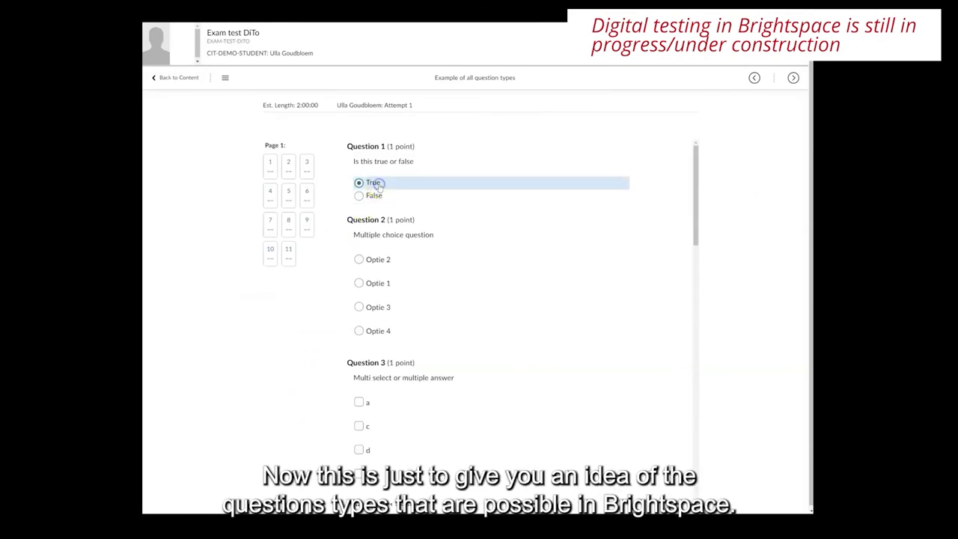
click(374, 259)
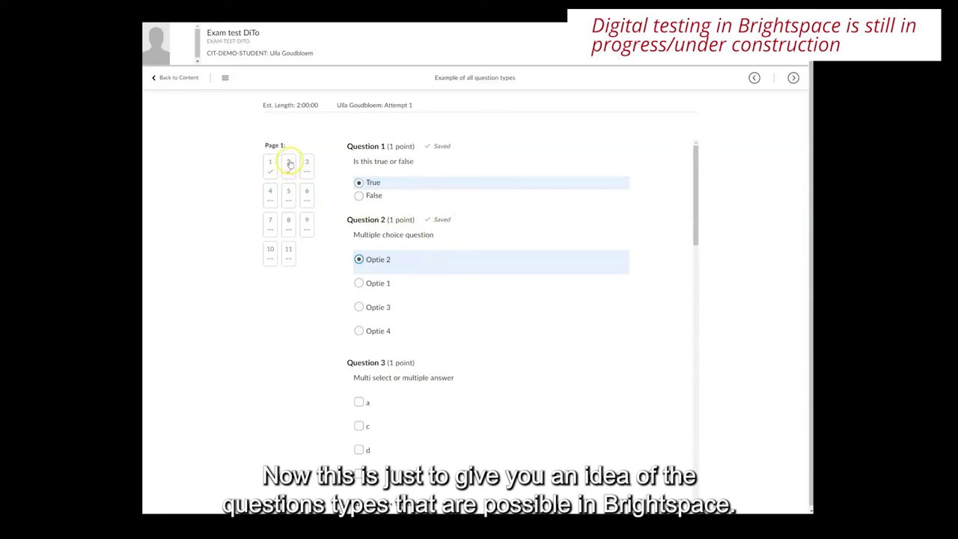
scroll(422, 411, down, 2)
click(359, 249)
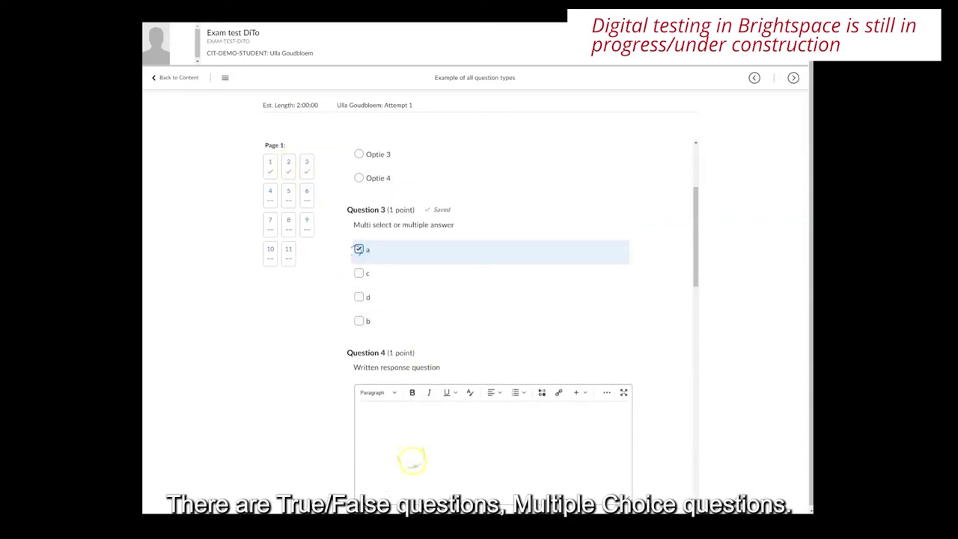
Enter "answer" as the written response to question 4 and copy it into both blanks of short answer question 5.
click(413, 459)
text(answer)
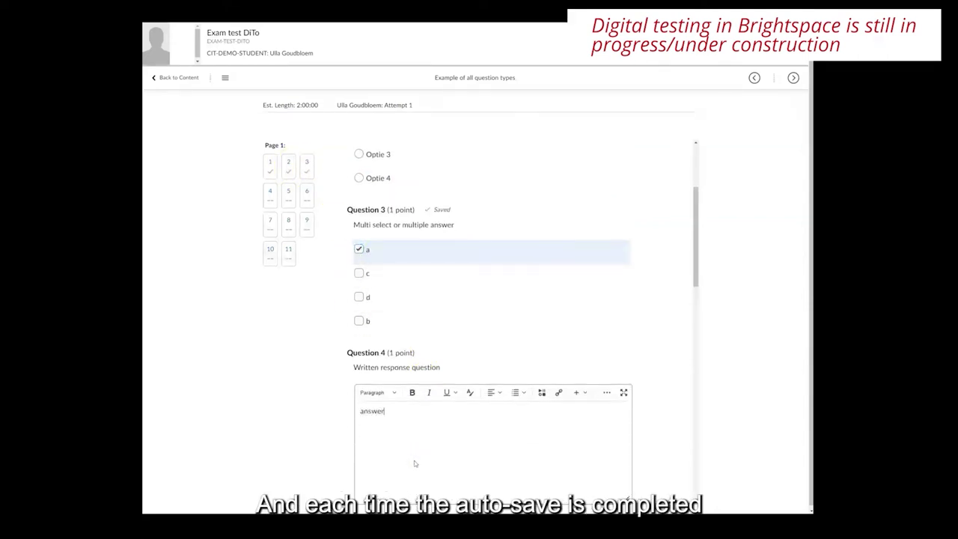
key(ctrl+a)
key(ctrl+c)
scroll(415, 460, down, 3)
click(428, 372)
key(ctrl+v)
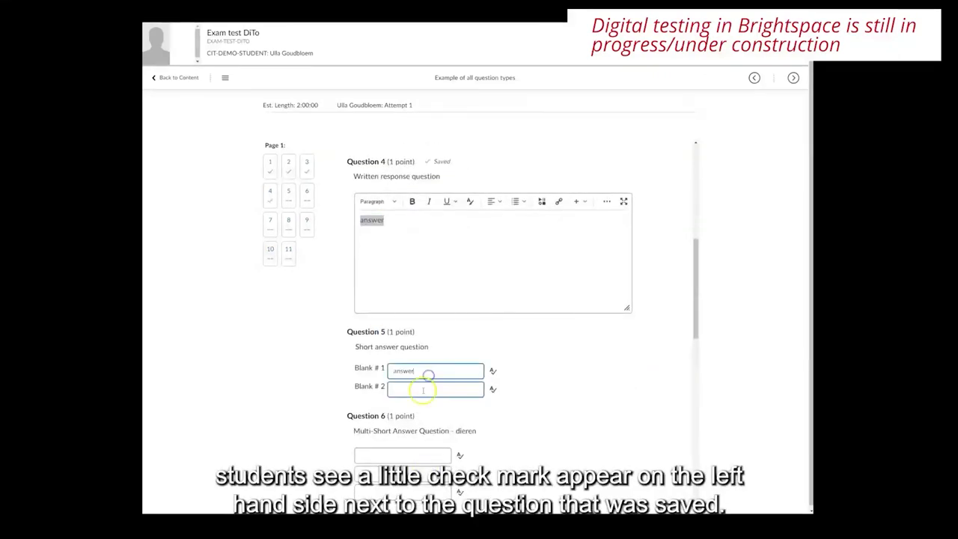
click(424, 390)
key(ctrl+v)
Fill the three blanks of question 6 with "answer", "answeranswer" and "answer".
click(427, 455)
key(ctrl+v)
click(421, 476)
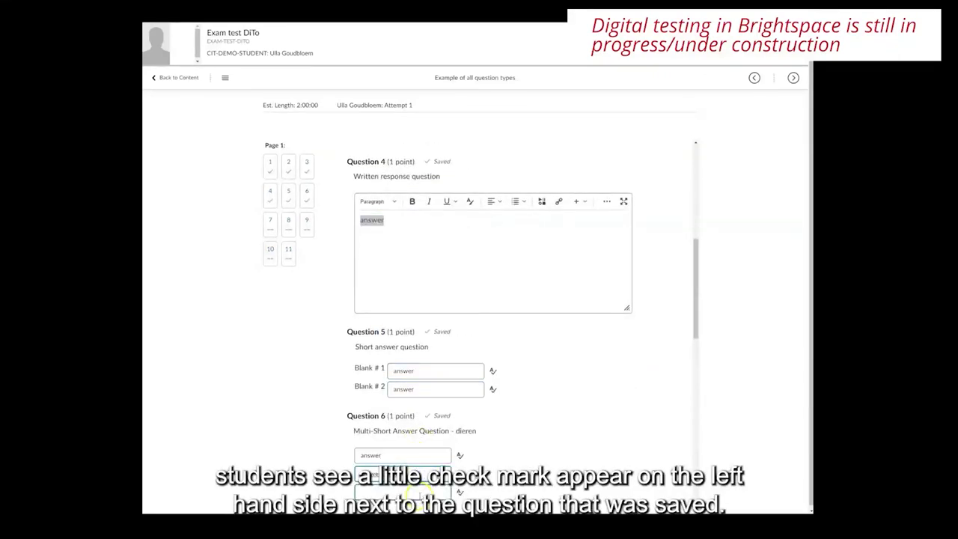
key(ctrl+v)
click(420, 492)
key(ctrl+v)
Fill both blanks of question 7, about the tiny animal and the animal that says wafwaf, with "answer".
scroll(420, 480, down, 3)
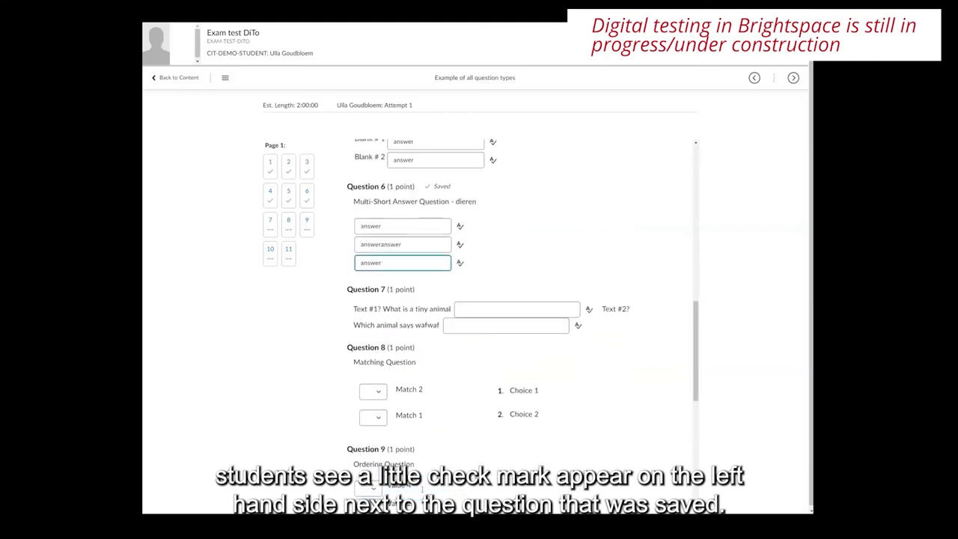
click(470, 310)
key(ctrl+v)
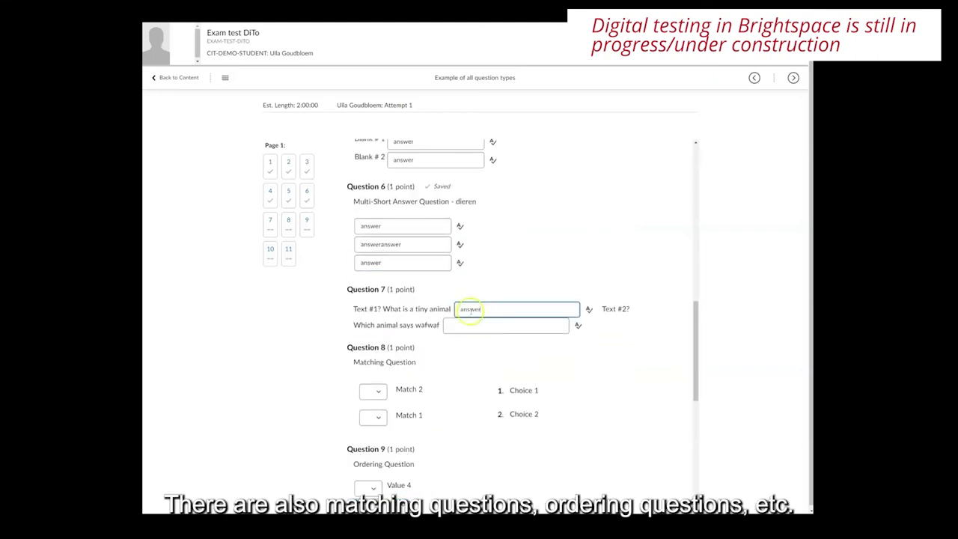
click(470, 327)
key(ctrl+v)
Match question 8's items by assigning choice 1 to Match 2 and choice 2 to Match 1.
click(373, 391)
click(371, 411)
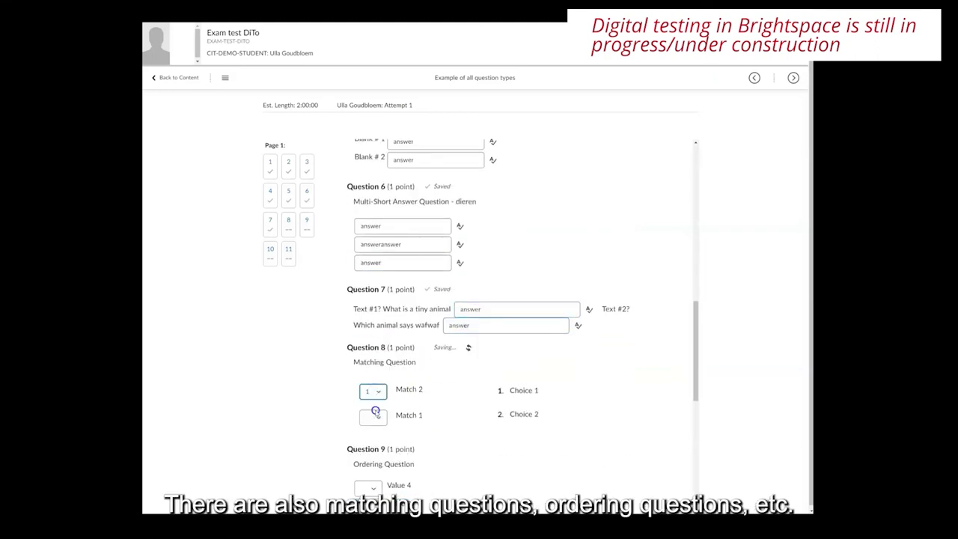
click(373, 417)
click(372, 445)
Set the order in question 9 to 2 for Value 4, 1 for Value 1, 3 for Value 3 and 4 for Value 2.
scroll(371, 419, down, 3)
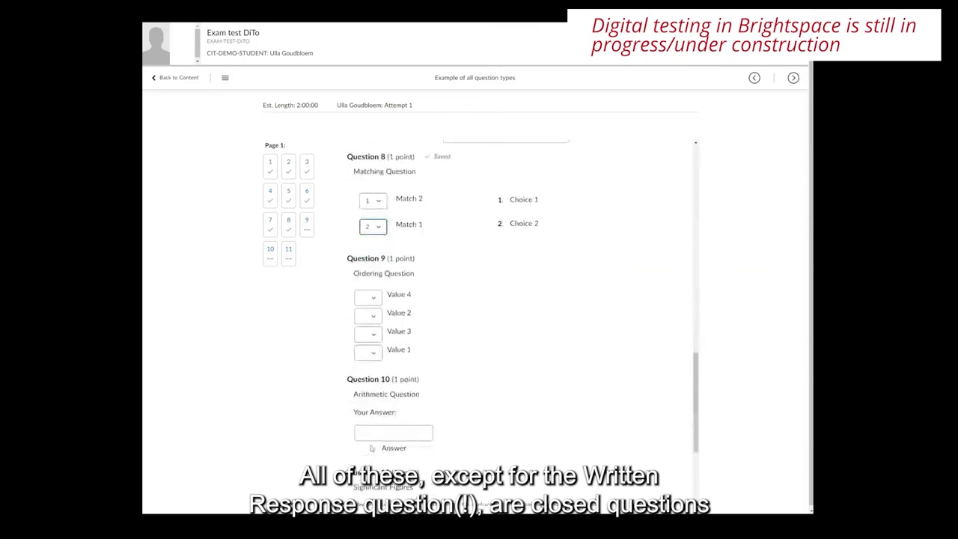
click(368, 258)
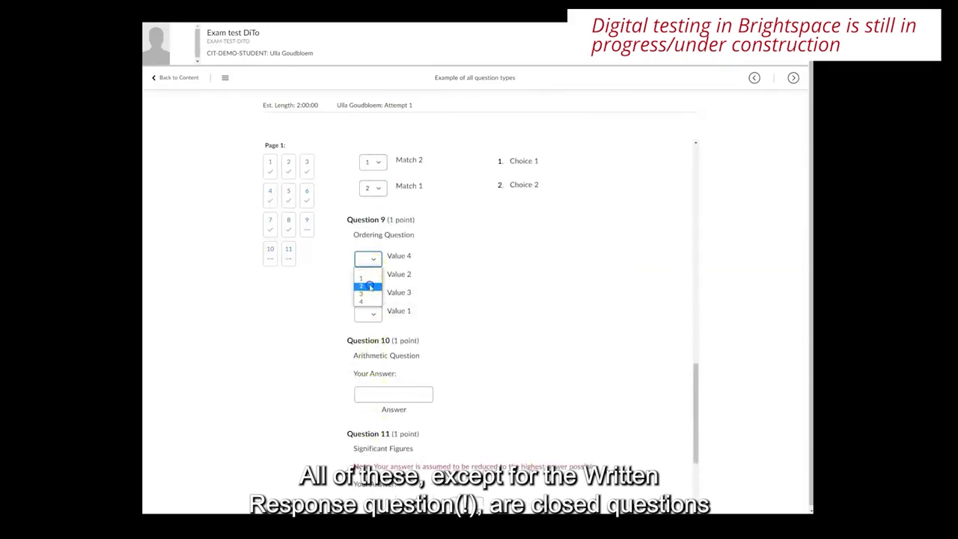
click(362, 288)
click(367, 311)
click(367, 337)
click(367, 295)
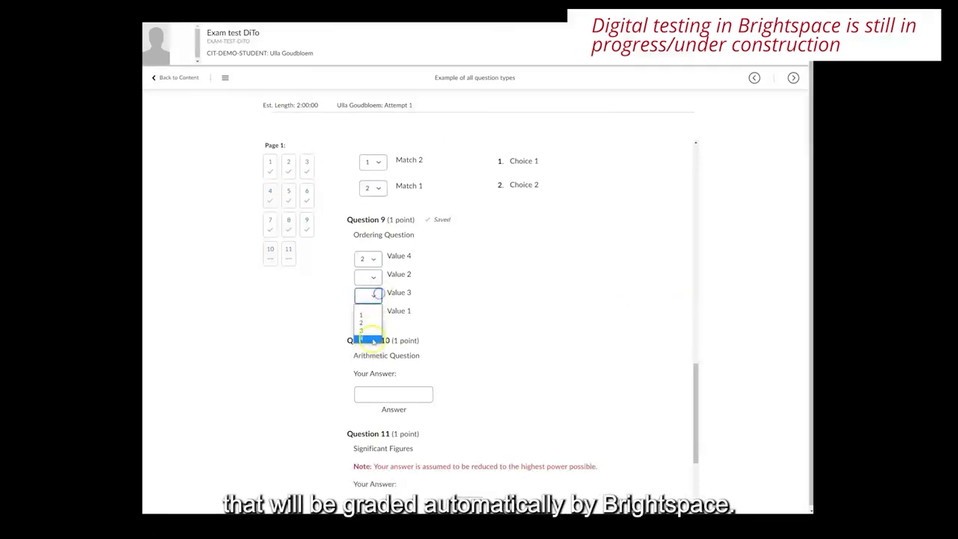
click(363, 330)
click(368, 277)
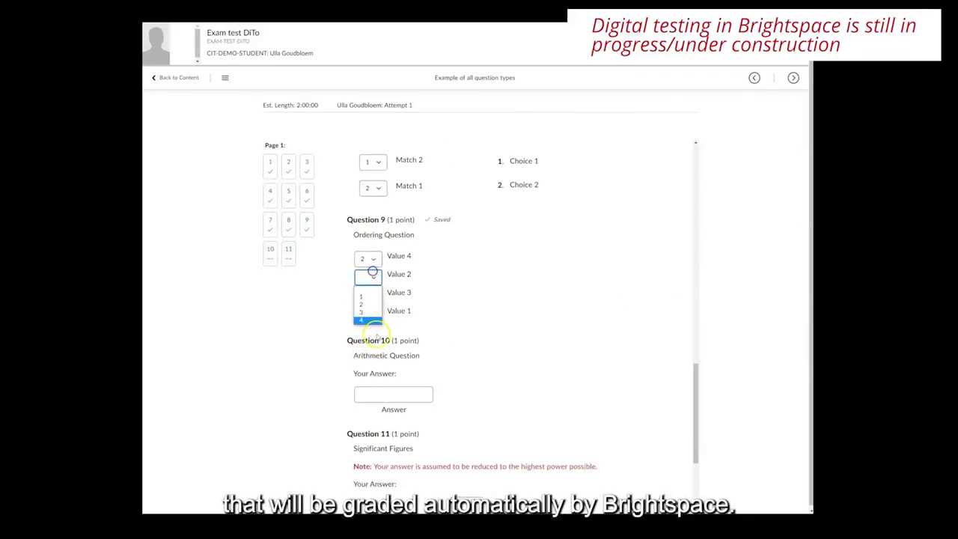
click(362, 319)
Answer arithmetic question 10 with 10.
click(399, 395)
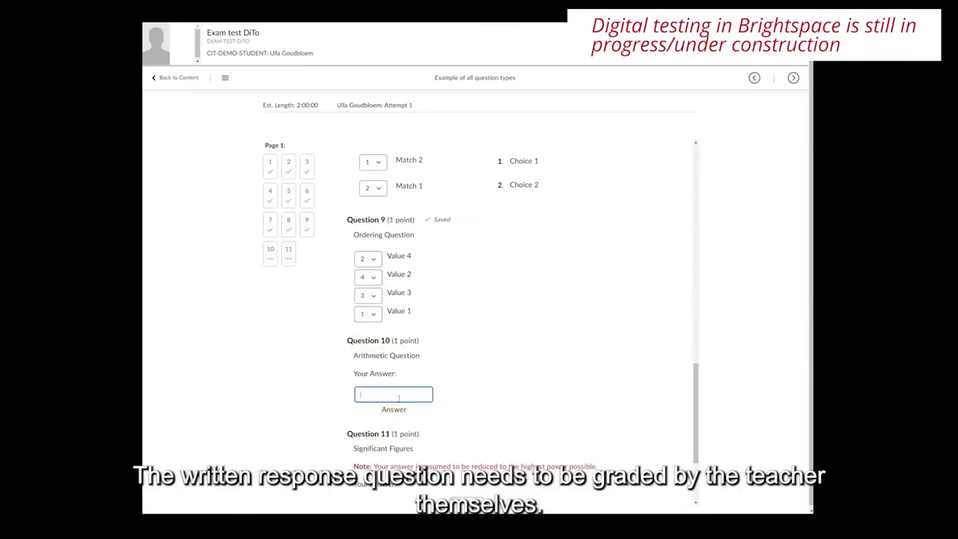
text(10)
Submit the quiz with question 11 unanswered and check the status of "Example of all question types" on the exam homepage.
scroll(408, 408, down, 2)
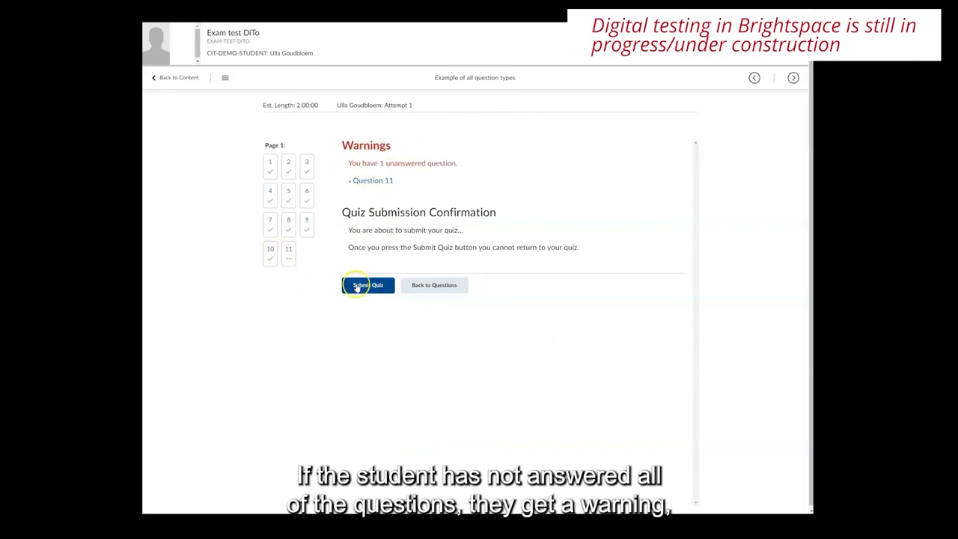
click(357, 287)
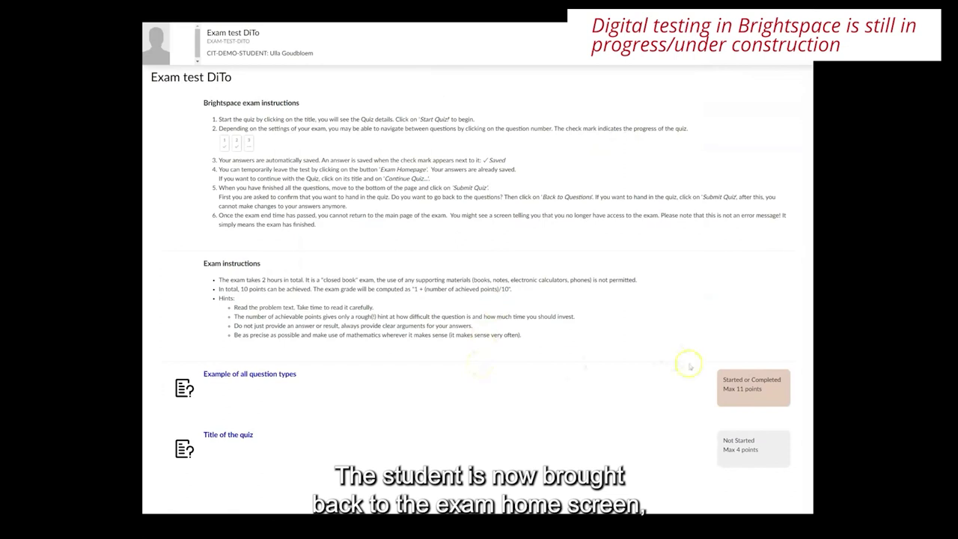
drag(792, 395, 722, 382)
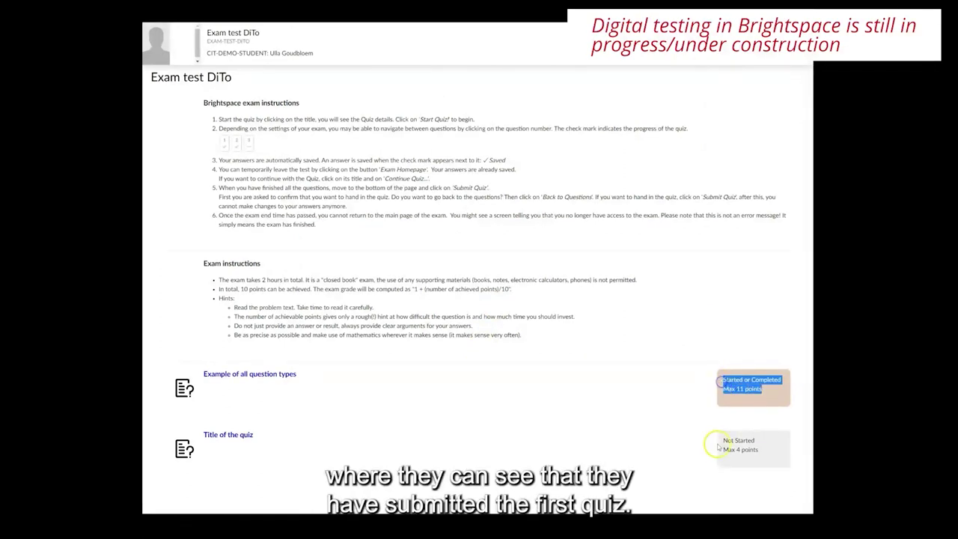